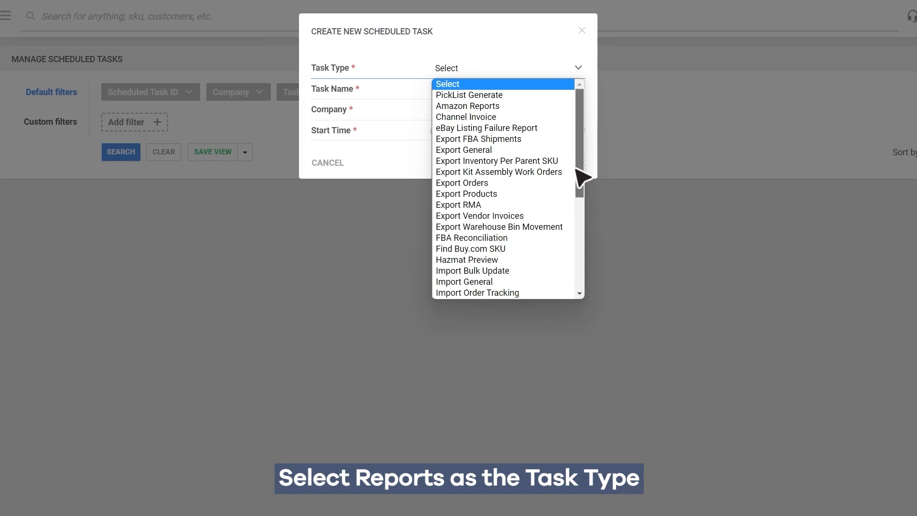
# Step: Set up Reports task 'Reports March 2023' for Angry Bee starting 24 February 2023, then open task #972
pyautogui.scroll(-5, 578, 229)
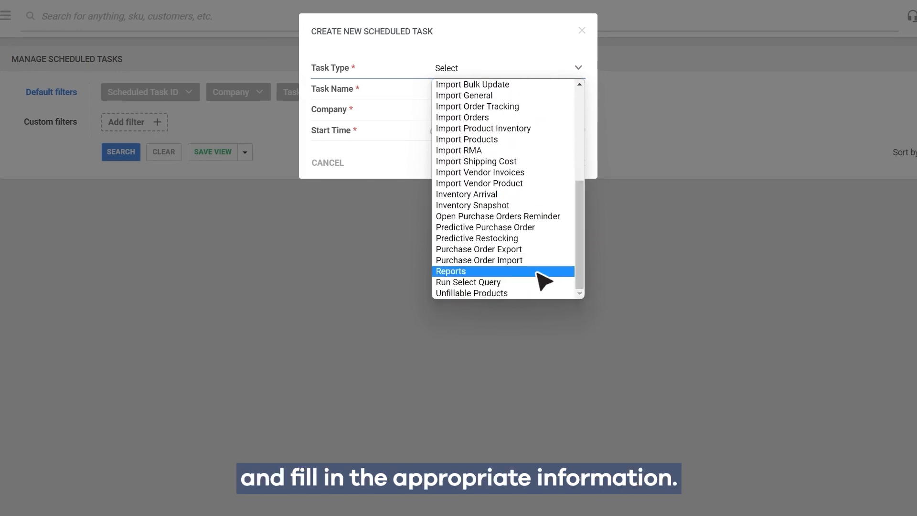
pyautogui.click(537, 273)
pyautogui.click(495, 91)
pyautogui.write('Reports March 2023')
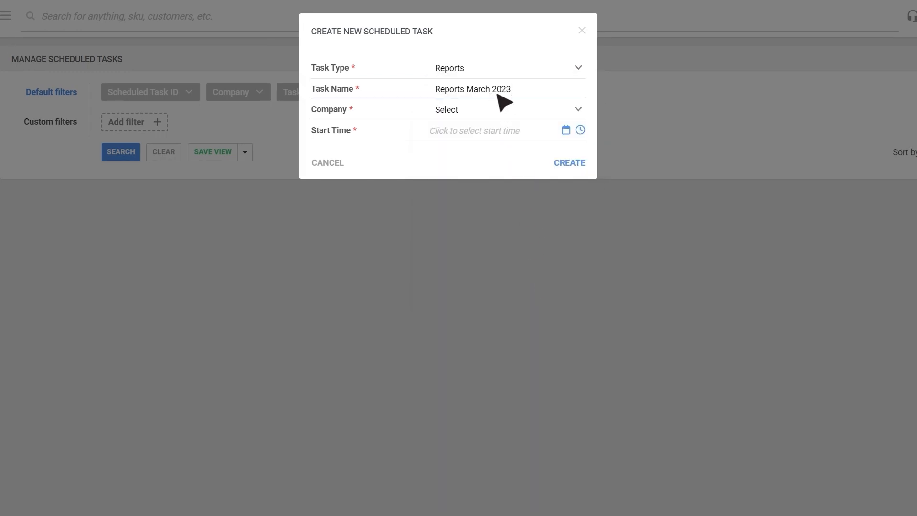
pyautogui.click(506, 110)
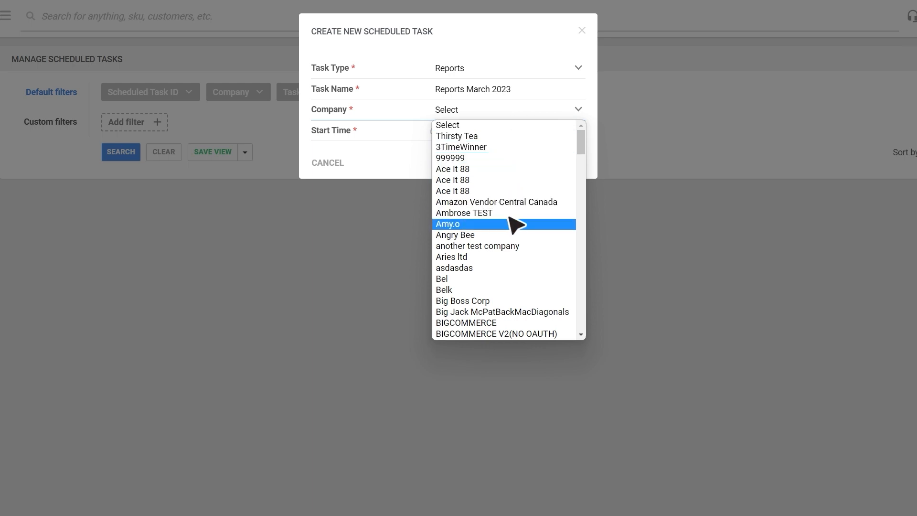
pyautogui.click(509, 235)
pyautogui.click(566, 130)
pyautogui.click(509, 249)
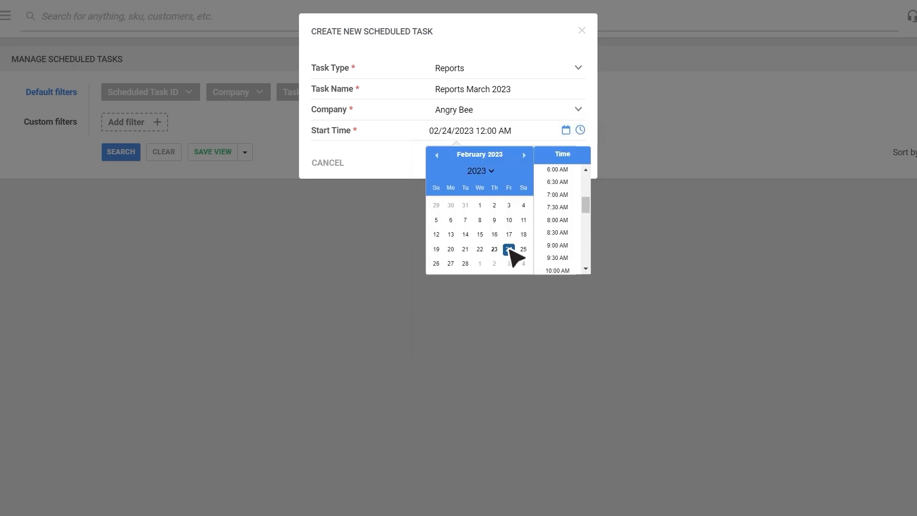
pyautogui.click(569, 227)
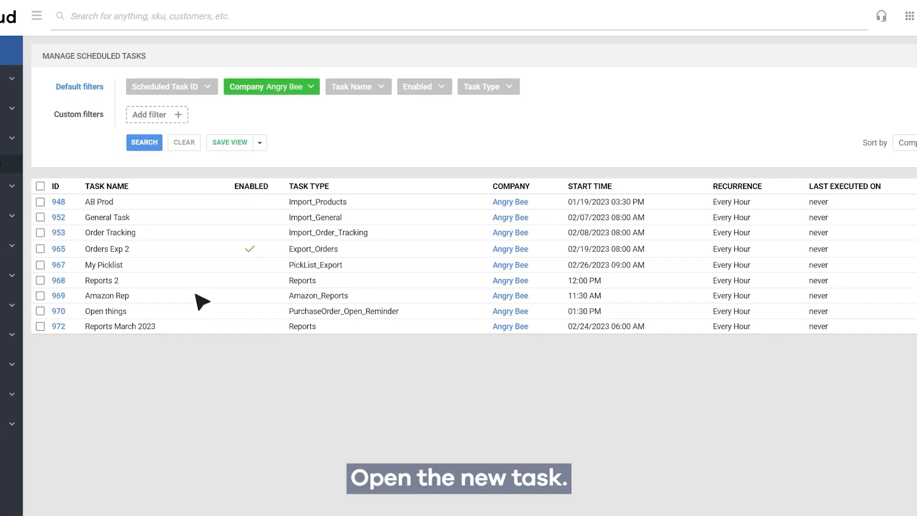
pyautogui.click(29, 350)
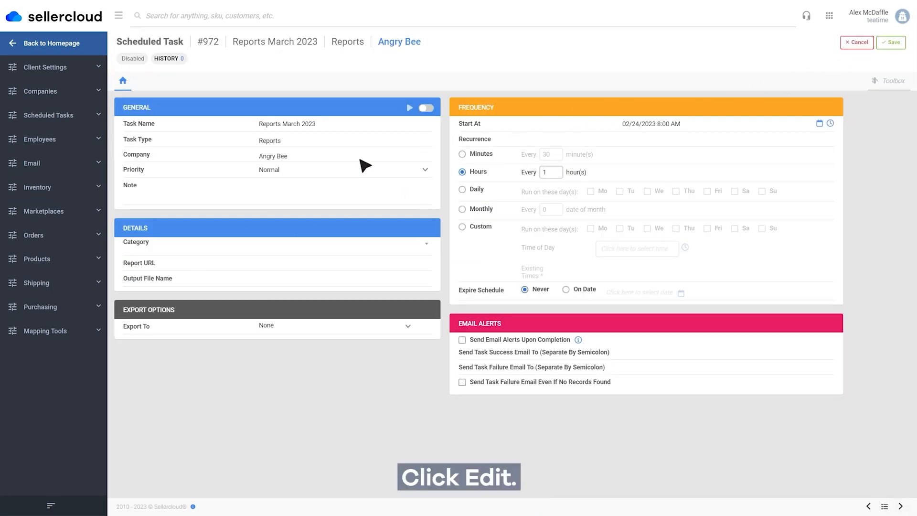
# Step: Add the note 'Sales by channel', run daily Monday through Sunday, and enable completion and no-records failure emails
pyautogui.click(195, 201)
pyautogui.write('Sales by channel')
pyautogui.click(462, 189)
pyautogui.click(591, 191)
pyautogui.click(619, 191)
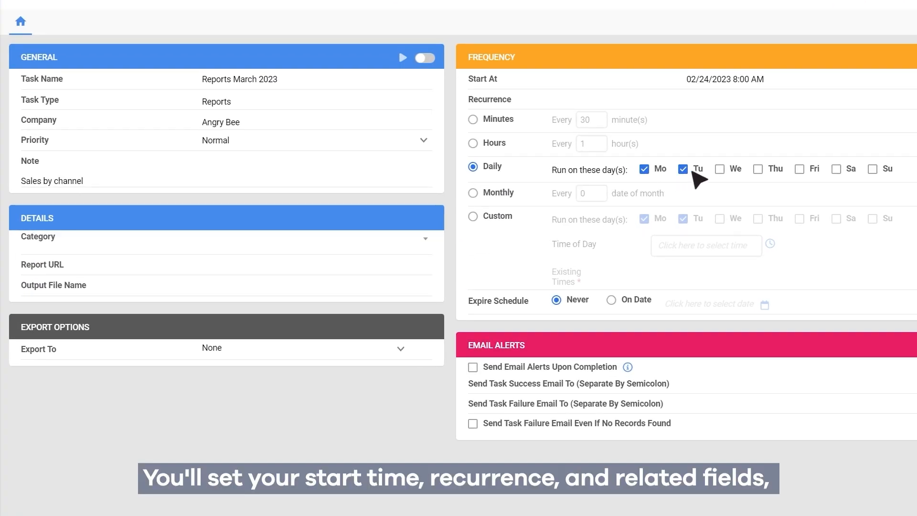
pyautogui.click(647, 191)
pyautogui.click(676, 191)
pyautogui.click(707, 191)
pyautogui.click(837, 169)
pyautogui.click(873, 170)
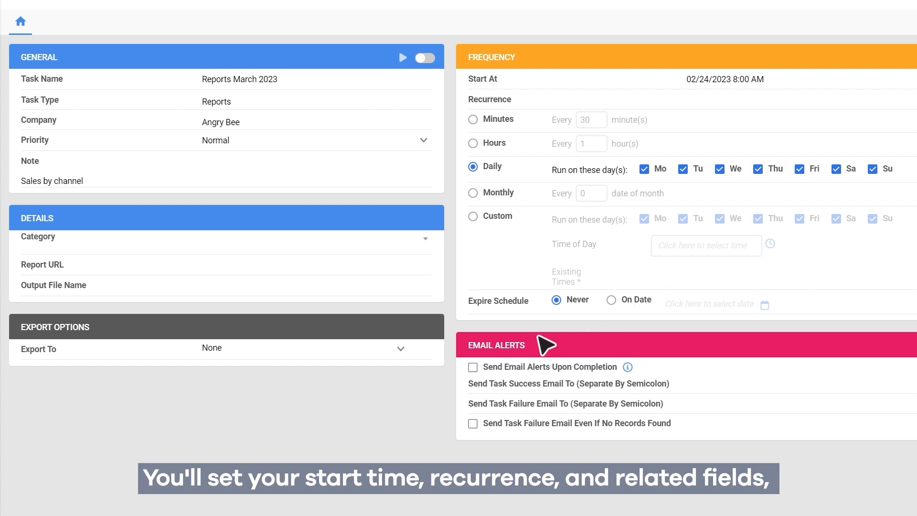
pyautogui.click(473, 367)
pyautogui.click(473, 424)
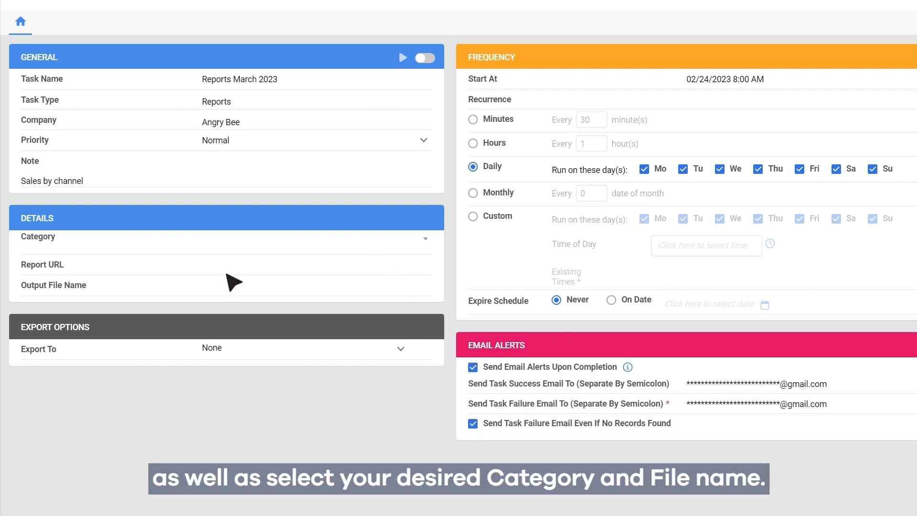
# Step: Set the report category to Qty Sold by Channel and the date range to Last Day
pyautogui.click(225, 241)
pyautogui.click(81, 369)
pyautogui.scroll(-2, 167, 377)
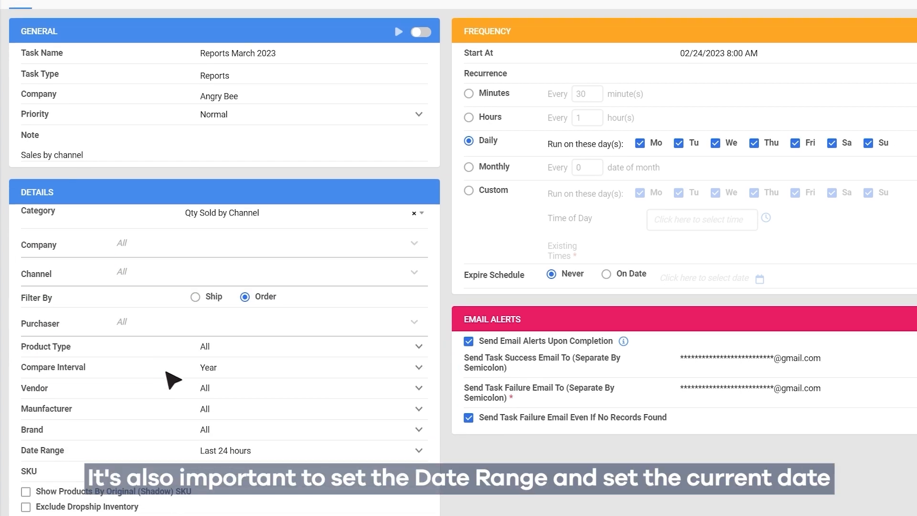
pyautogui.scroll(-2, 172, 380)
pyautogui.click(258, 390)
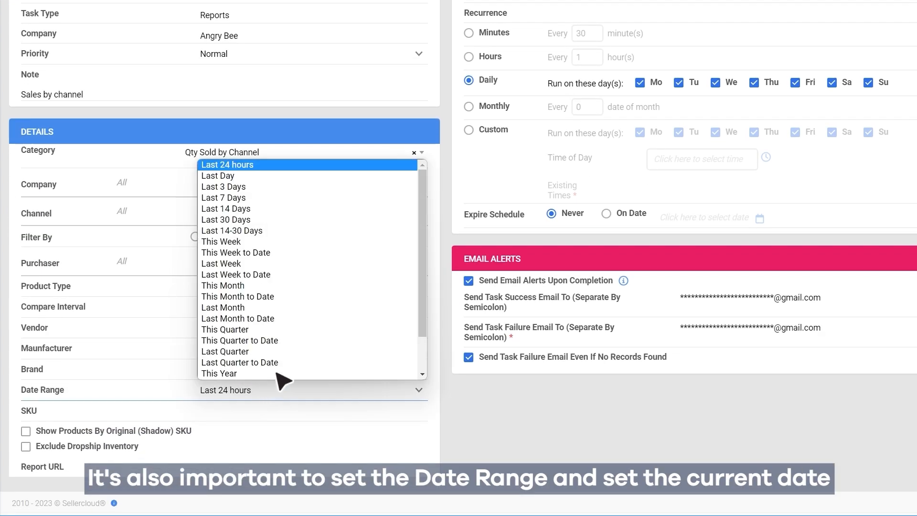
pyautogui.click(271, 179)
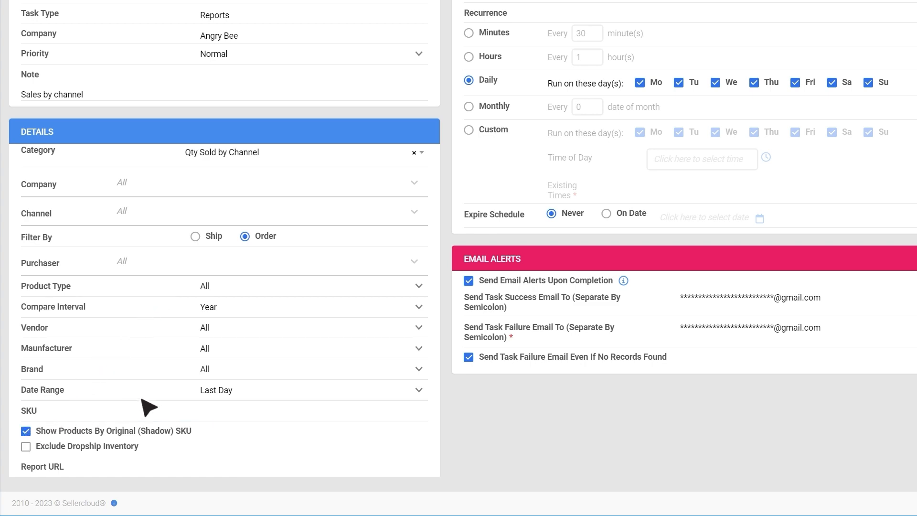
pyautogui.scroll(-2, 149, 407)
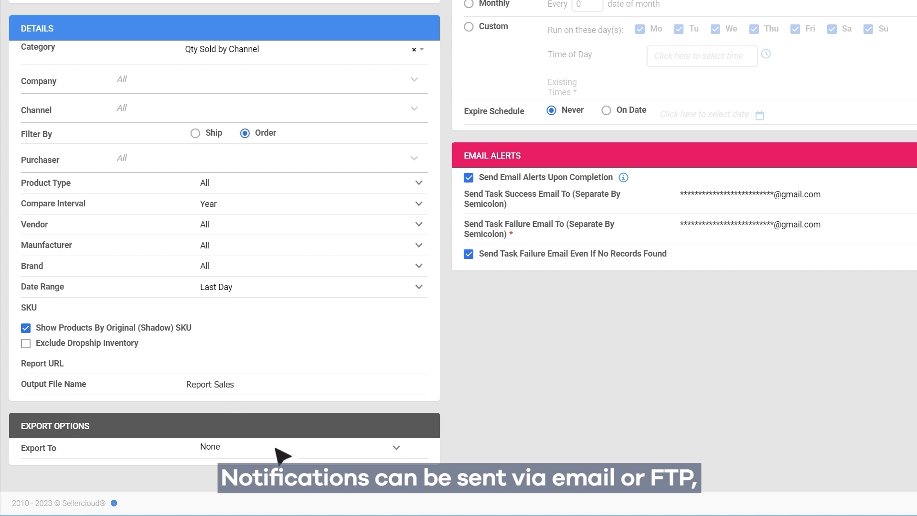
# Step: Export the report by Email, copying the mail server settings from the company defaults
pyautogui.click(276, 450)
pyautogui.click(278, 422)
pyautogui.scroll(-5, 280, 428)
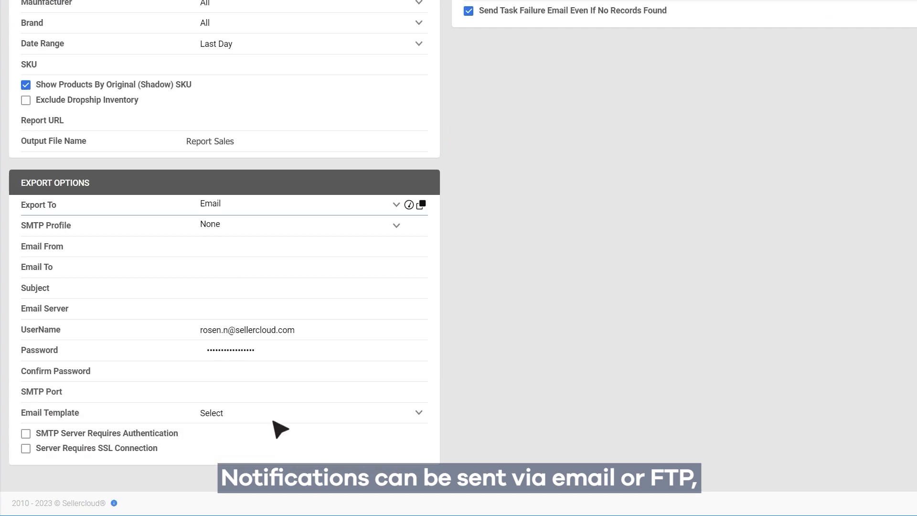
pyautogui.click(422, 205)
# Step: Paste the recipient e-mail address, set the subject 'Reports Sales', and save the task
pyautogui.click(199, 267)
pyautogui.hotkey('ctrl', 'v')
pyautogui.click(207, 288)
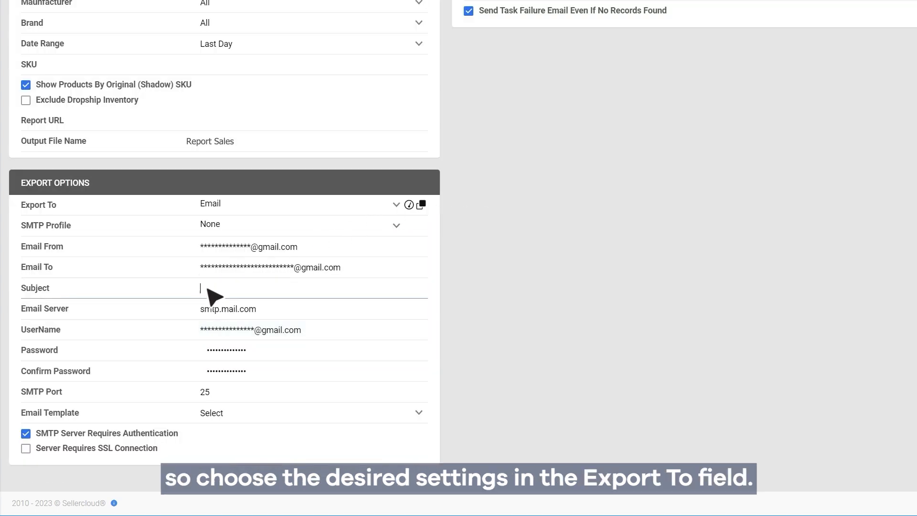
pyautogui.write('Re')
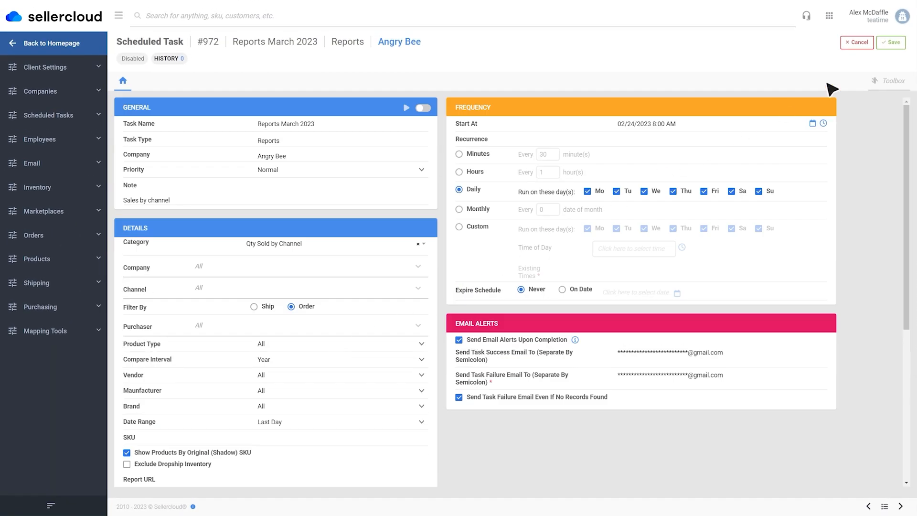
pyautogui.click(895, 43)
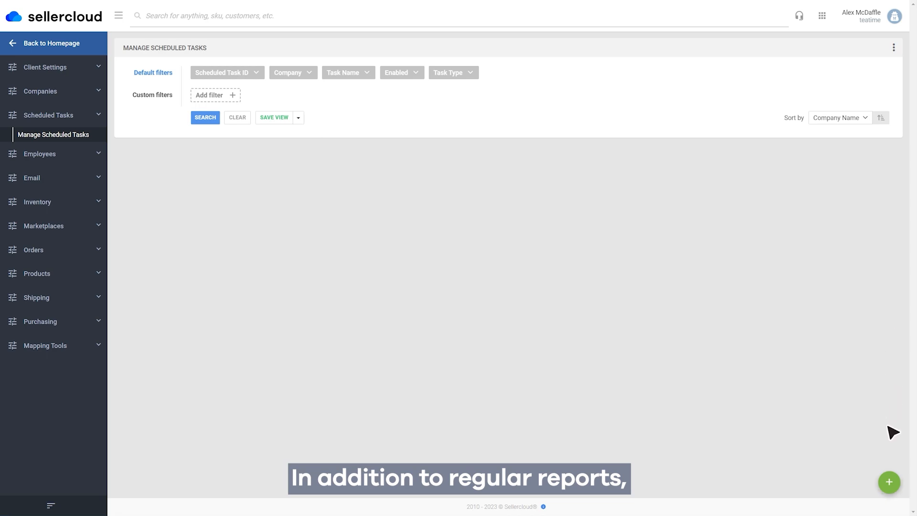
# Step: Start a new Amazon Reports scheduled task named 'FBA Returns'
pyautogui.click(889, 482)
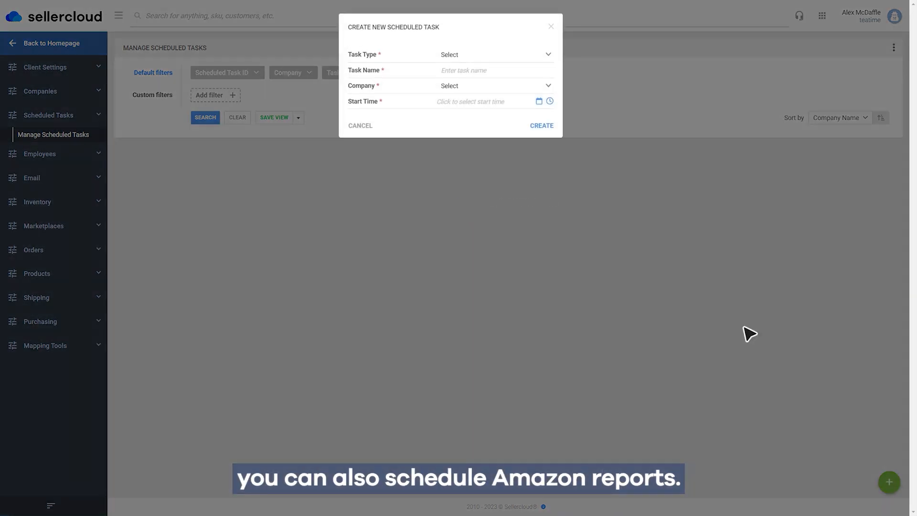
pyautogui.click(489, 55)
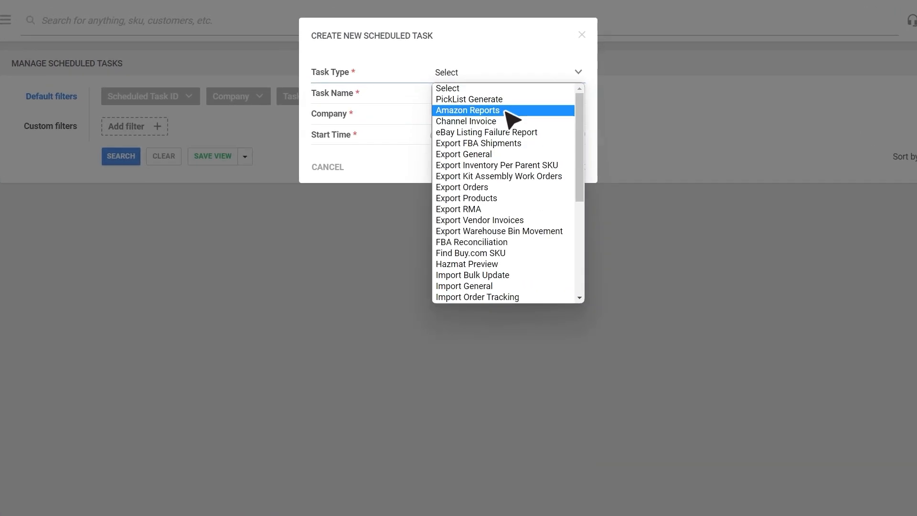
pyautogui.click(506, 111)
pyautogui.click(455, 100)
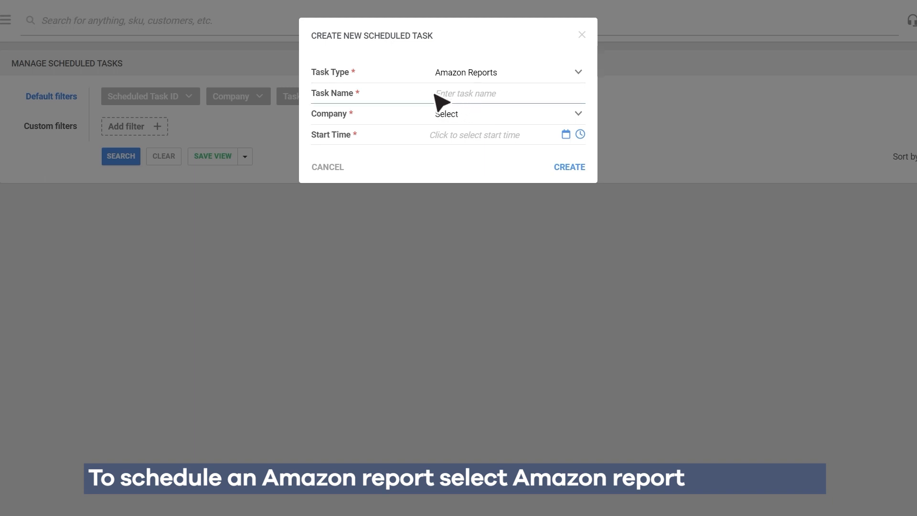
pyautogui.write('FBA Returns')
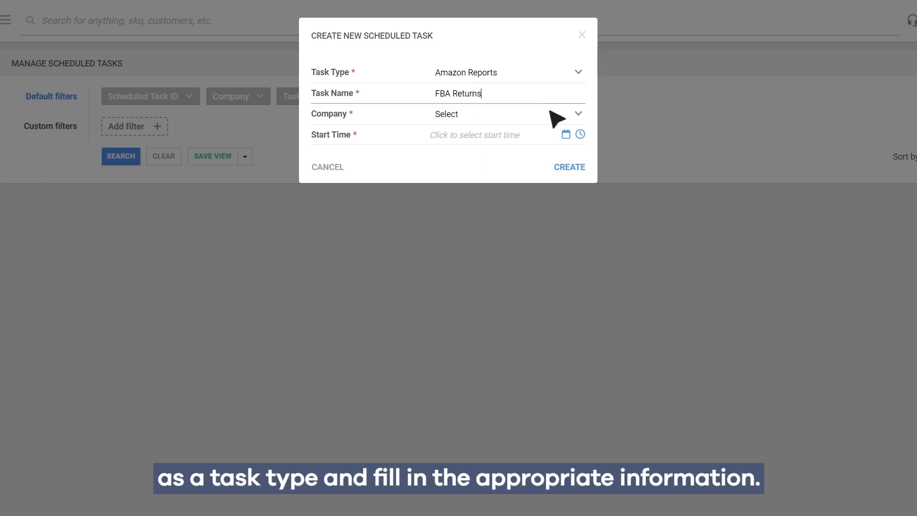
# Step: Assign it to Angry Bee with a 02/24/2023 7:30 AM start and create it
pyautogui.click(578, 114)
pyautogui.click(571, 141)
pyautogui.click(566, 134)
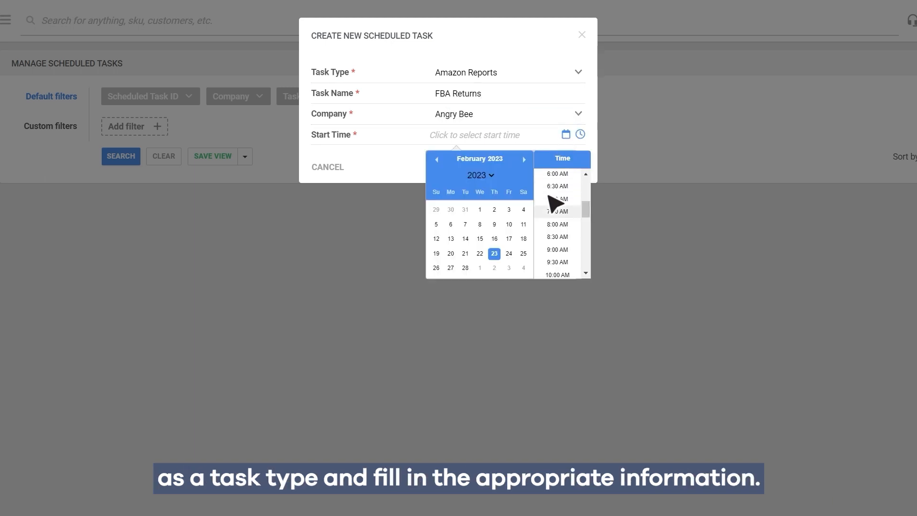
pyautogui.click(508, 253)
pyautogui.click(558, 211)
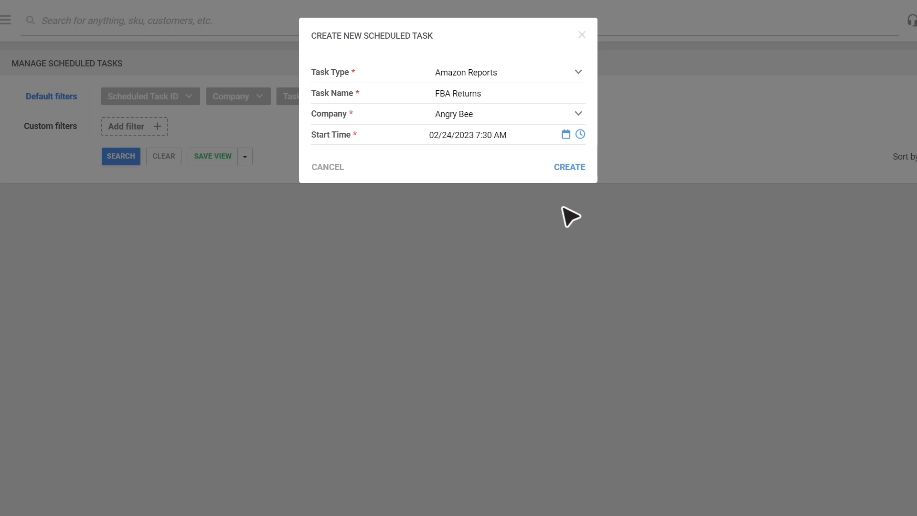
pyautogui.click(569, 168)
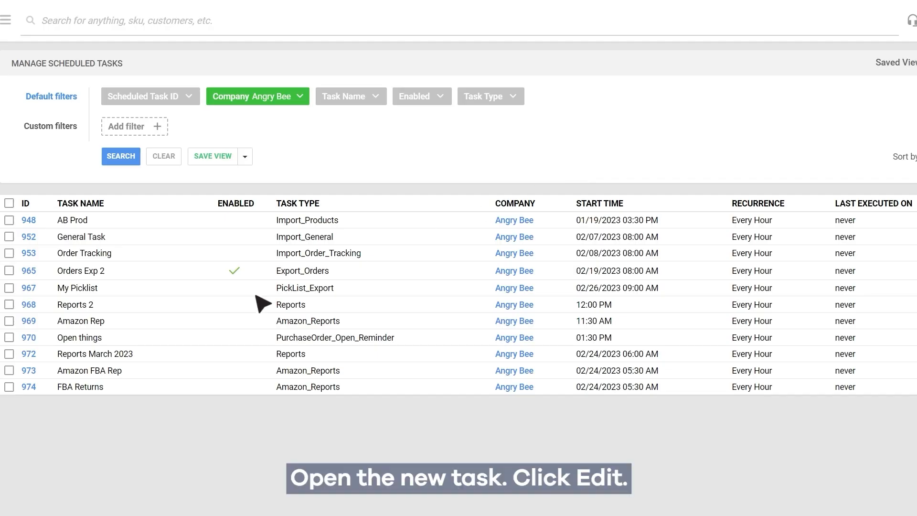
# Step: Open the FBA Returns task for editing and make it recur daily on Tuesdays
pyautogui.click(27, 388)
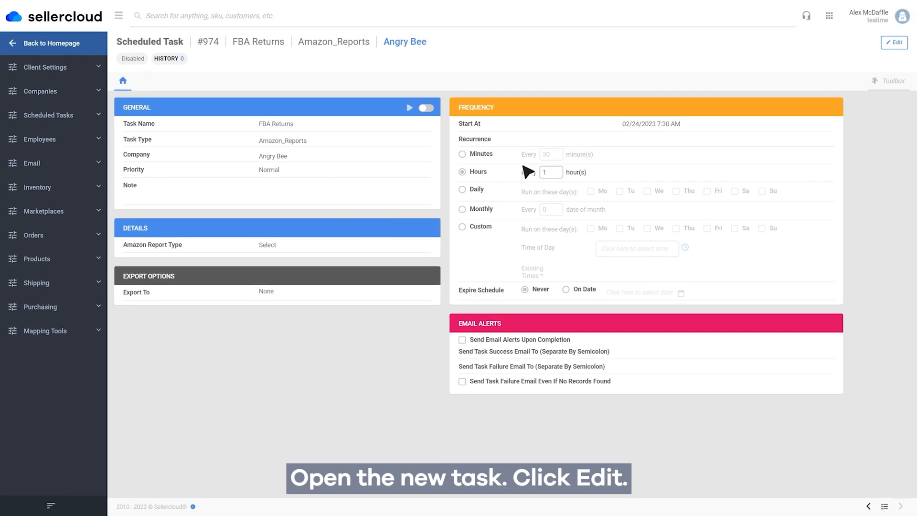
pyautogui.click(895, 43)
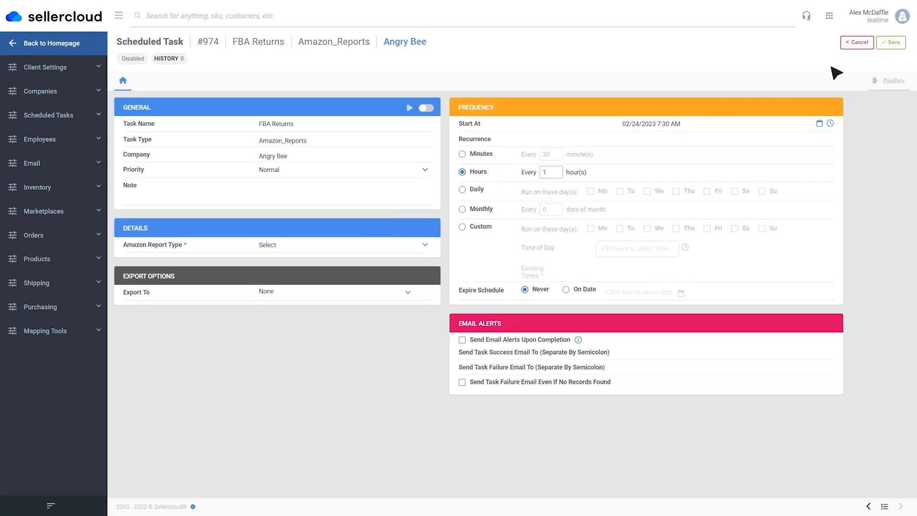
pyautogui.click(473, 189)
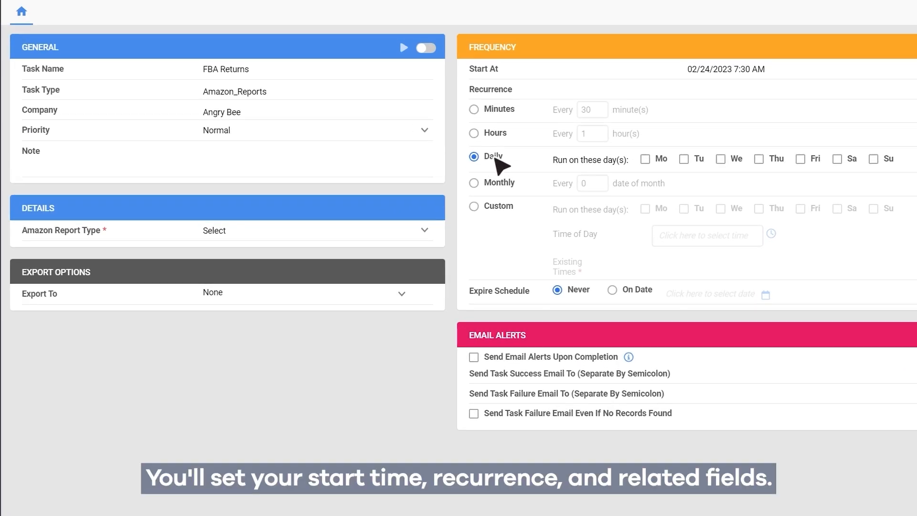
pyautogui.click(684, 159)
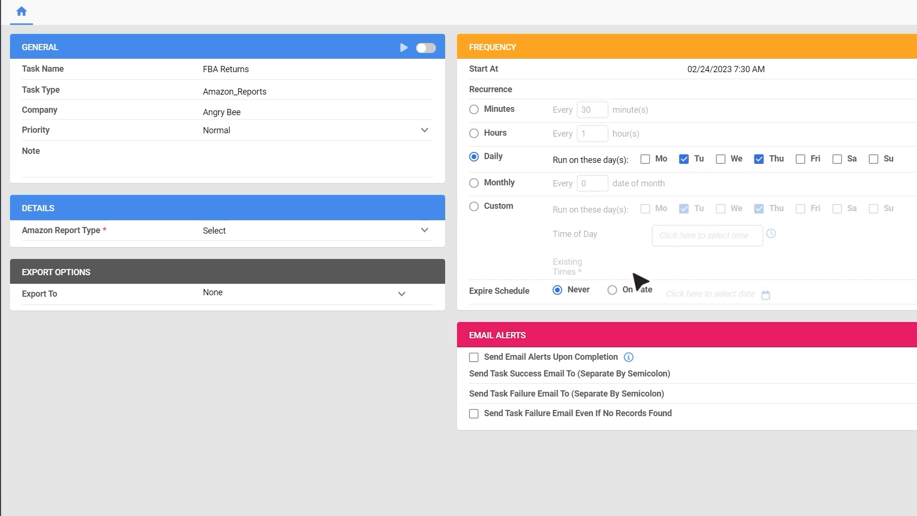
# Step: Expire the schedule on 02/28/2023 1:00 AM and enable completion and no-records failure emails
pyautogui.click(613, 290)
pyautogui.click(765, 295)
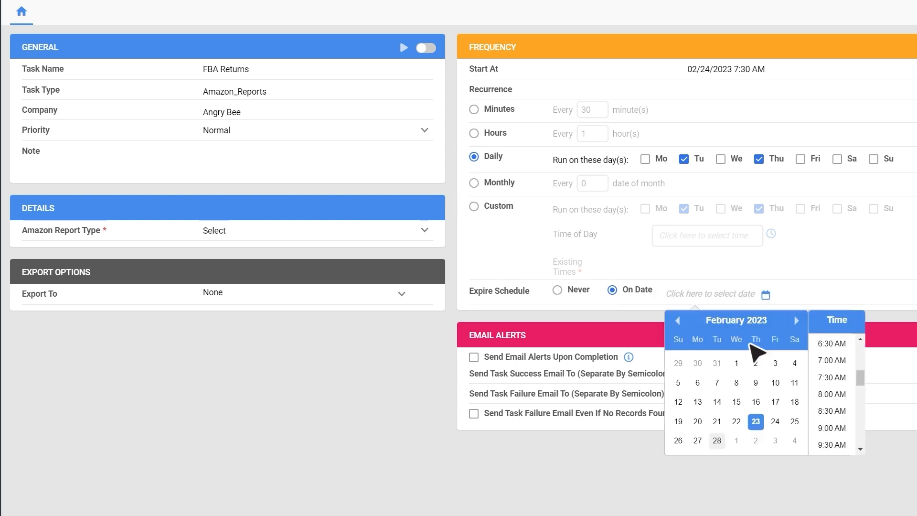
pyautogui.click(717, 441)
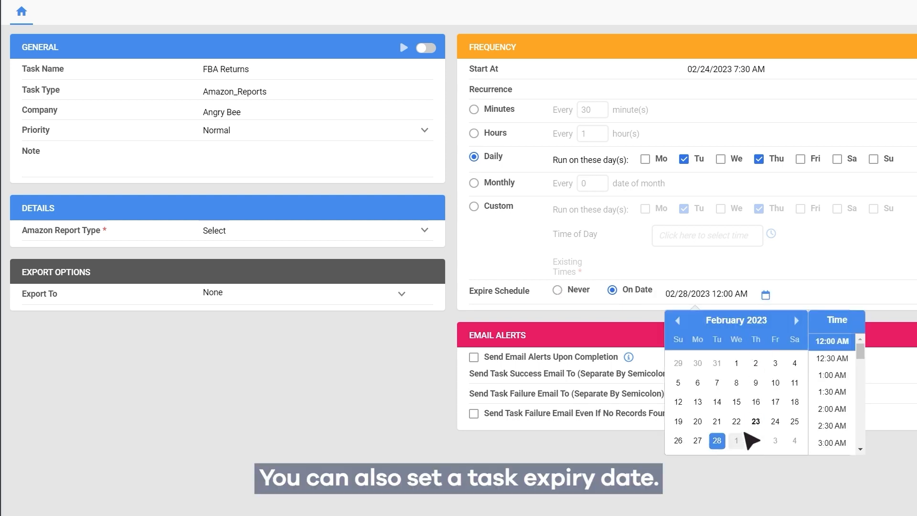
pyautogui.click(852, 375)
pyautogui.click(474, 357)
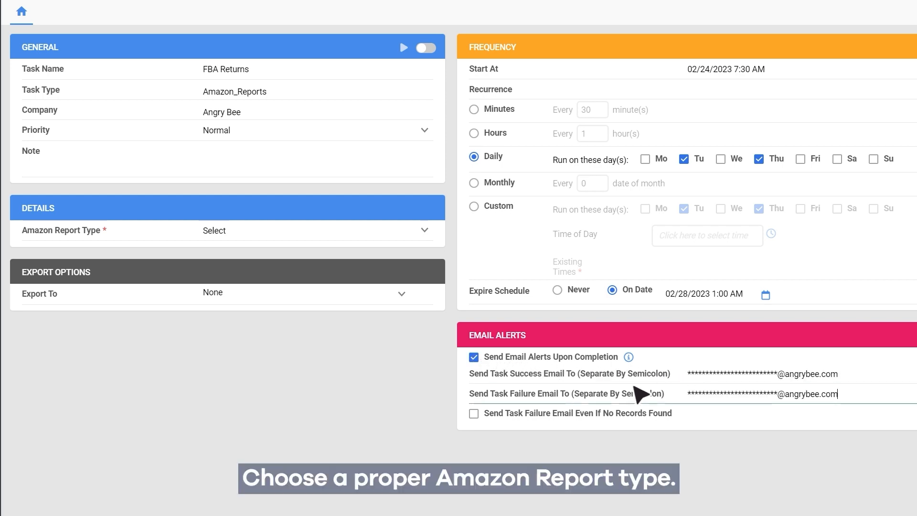
pyautogui.click(473, 413)
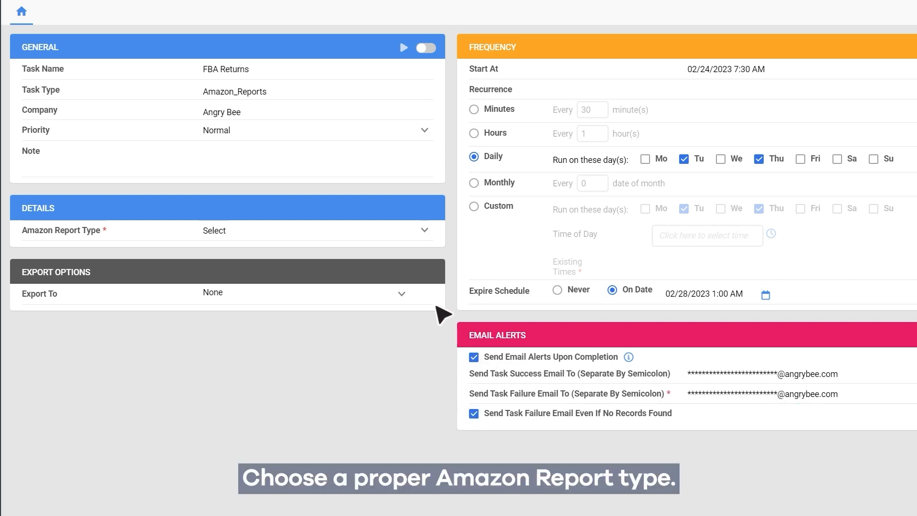
# Step: Choose FBA Returns Report from the Amazon Report Type list
pyautogui.click(411, 232)
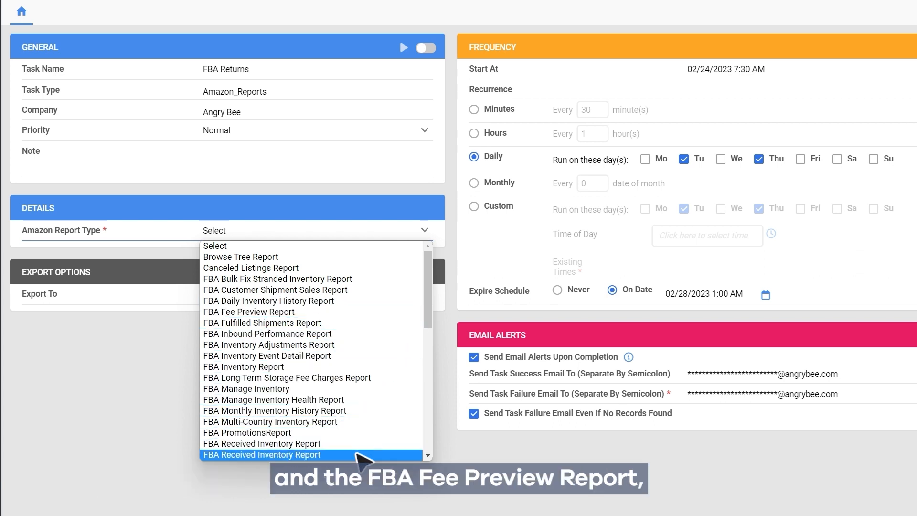
pyautogui.scroll(-5, 363, 454)
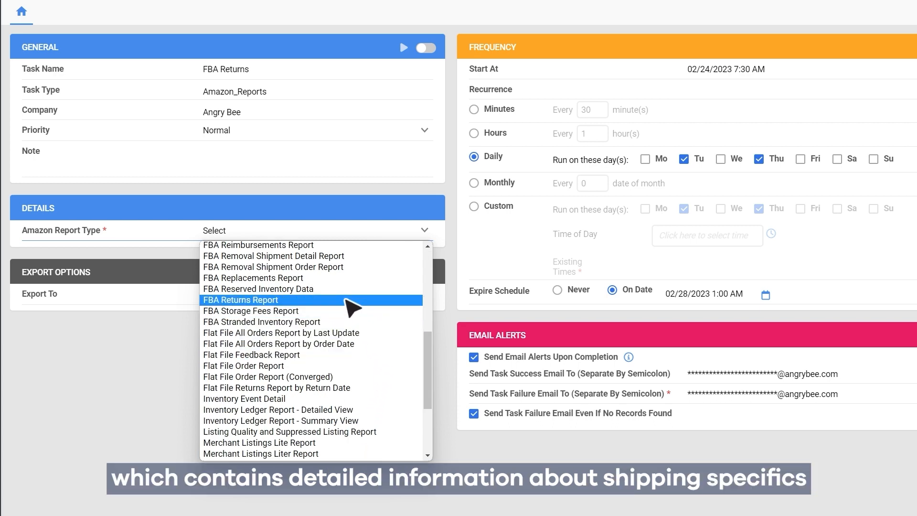
pyautogui.click(375, 299)
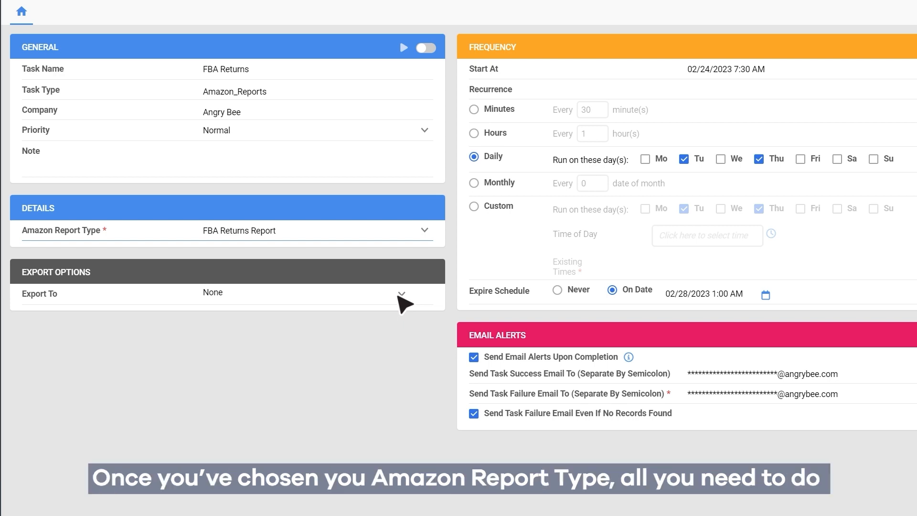
# Step: Set the FBA Returns task's export destination to FTP and save it
pyautogui.click(400, 297)
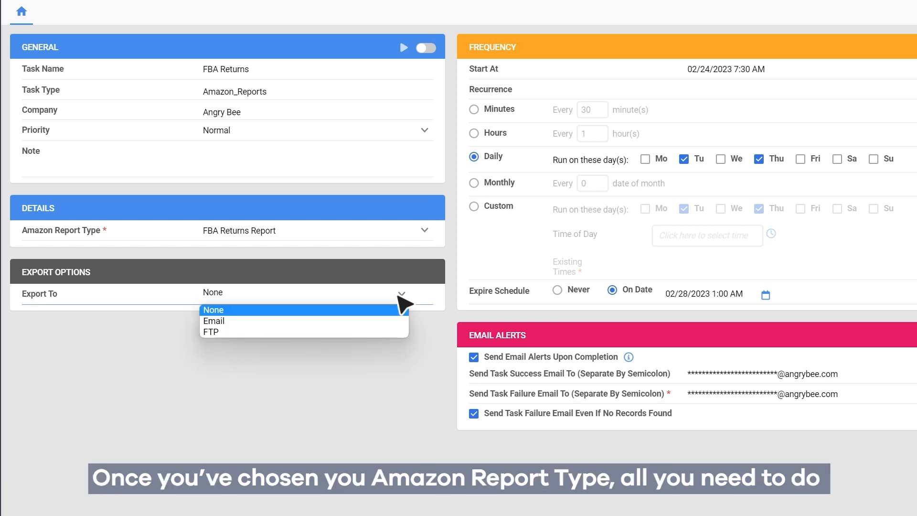
pyautogui.click(367, 331)
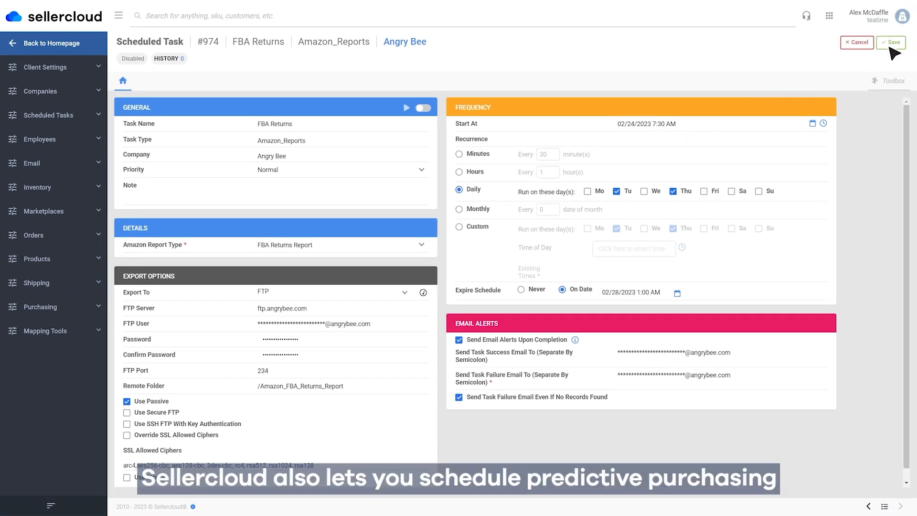
pyautogui.click(891, 44)
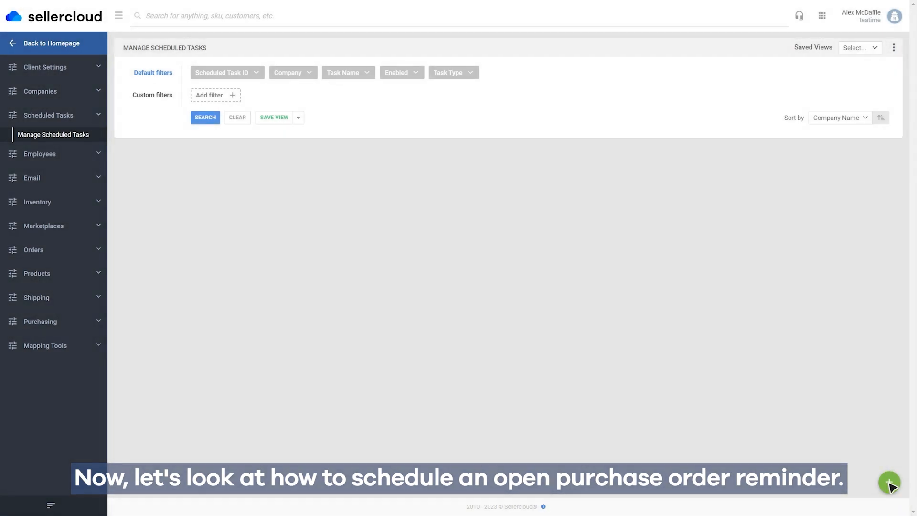
# Step: Start a new Open Purchase Orders Reminder task named 'Order Reminder Test Vendor'
pyautogui.click(889, 484)
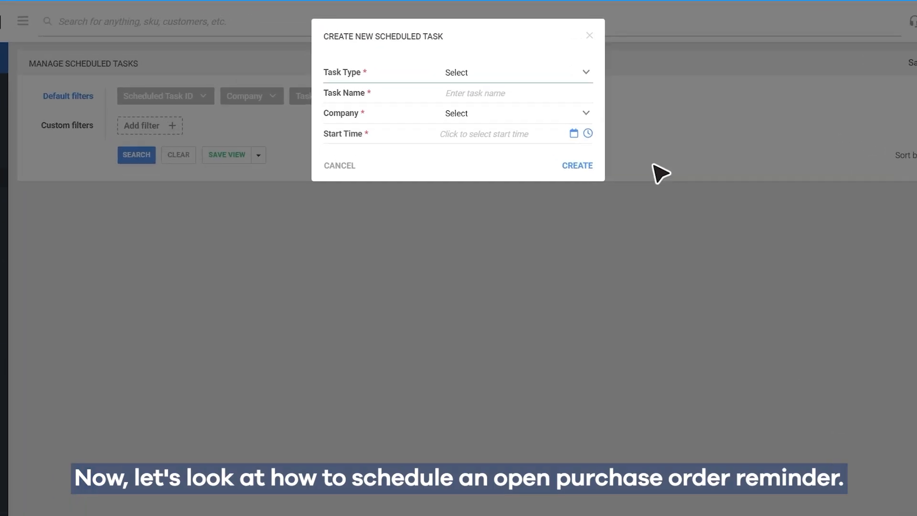
pyautogui.click(584, 72)
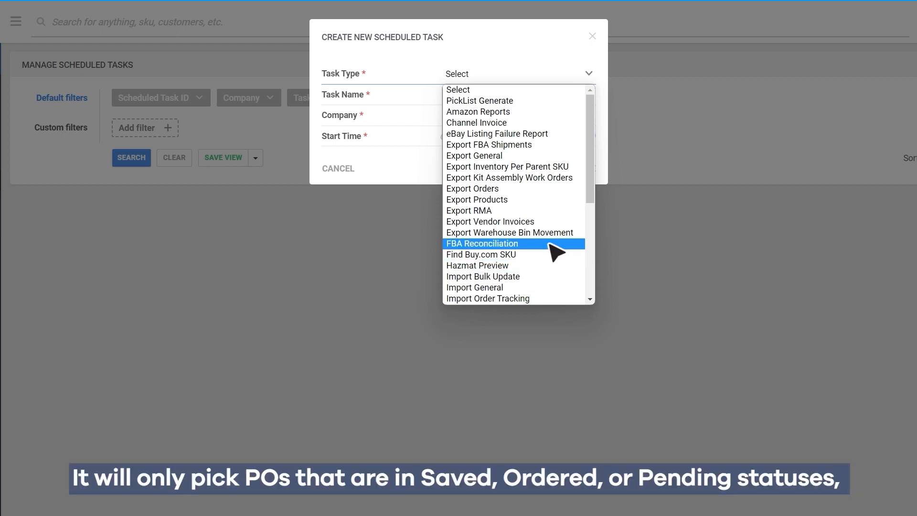
pyautogui.scroll(-5, 555, 252)
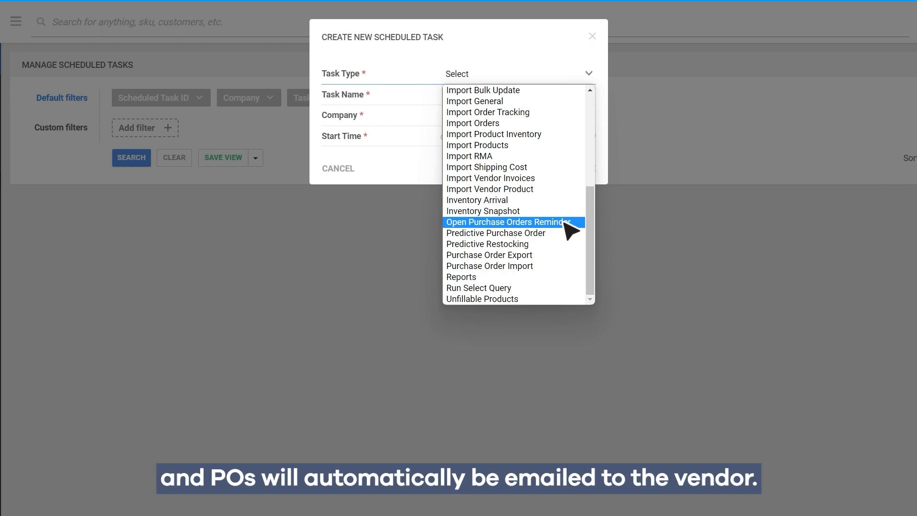
pyautogui.click(568, 230)
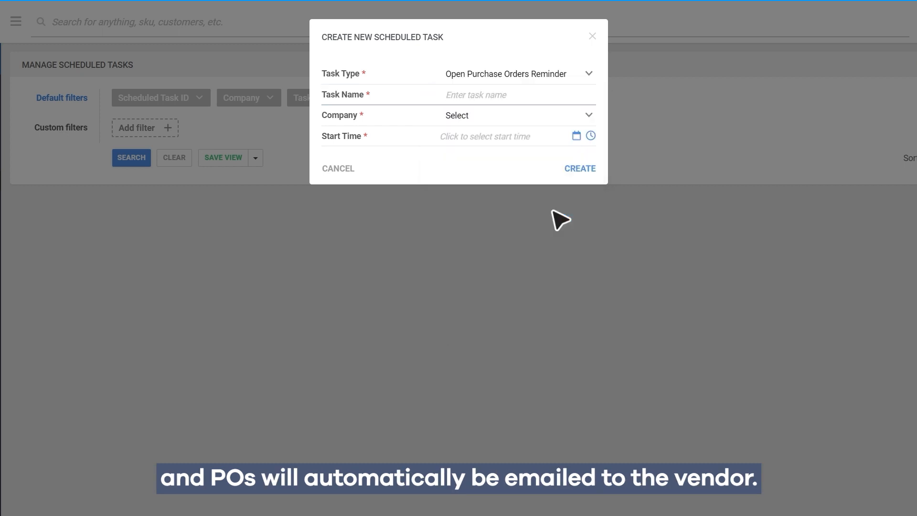
pyautogui.click(452, 102)
pyautogui.write('Order Reminder Test Vendor')
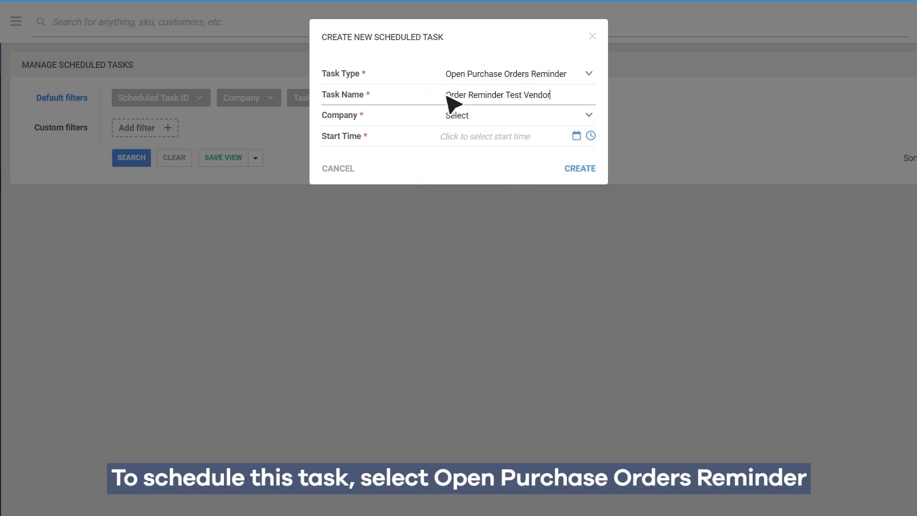
# Step: Assign it to Angry Bee with a 02/27/2023 9:30 AM start and create it
pyautogui.click(499, 117)
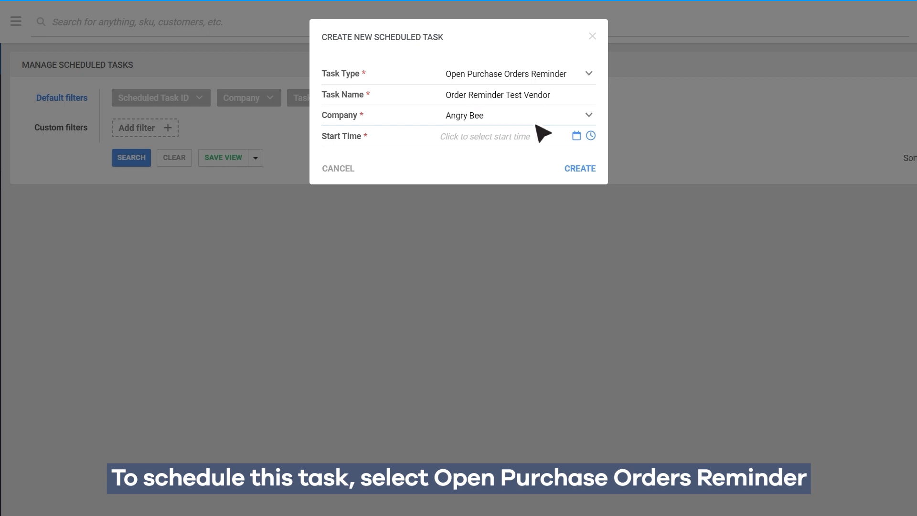
pyautogui.click(577, 135)
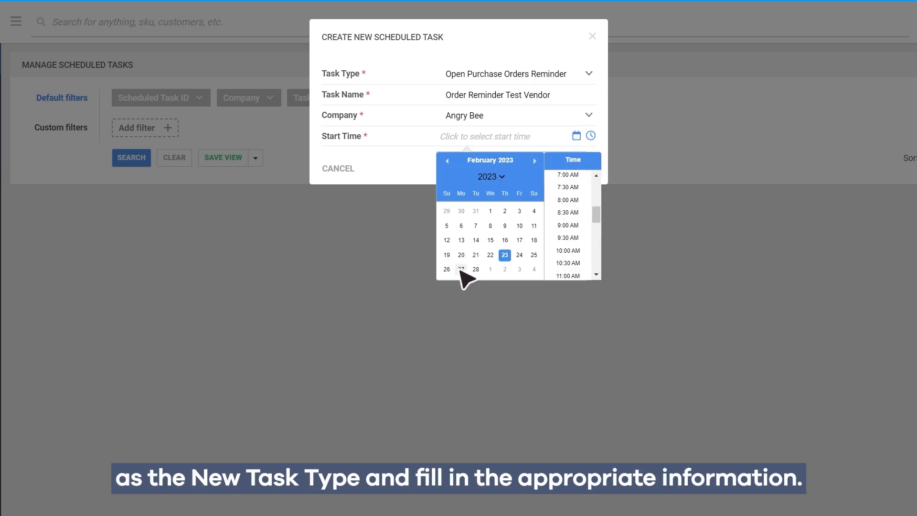
pyautogui.click(461, 270)
pyautogui.click(578, 236)
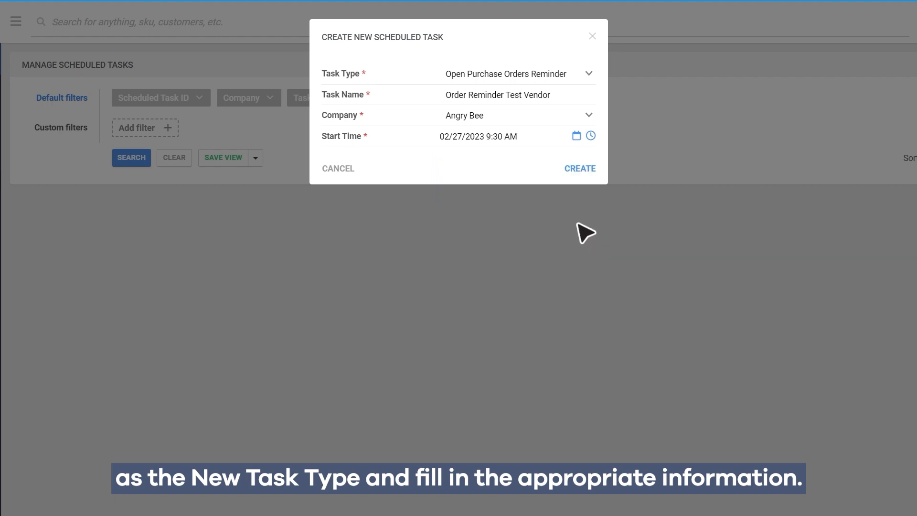
pyautogui.click(583, 169)
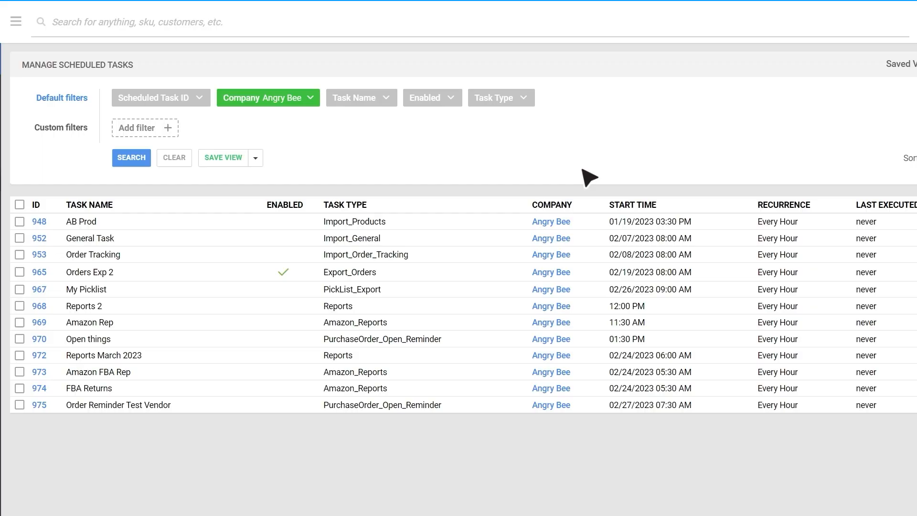
# Step: Open task #975, make it repeat every 12 hours, and enable completion email alerts
pyautogui.click(39, 405)
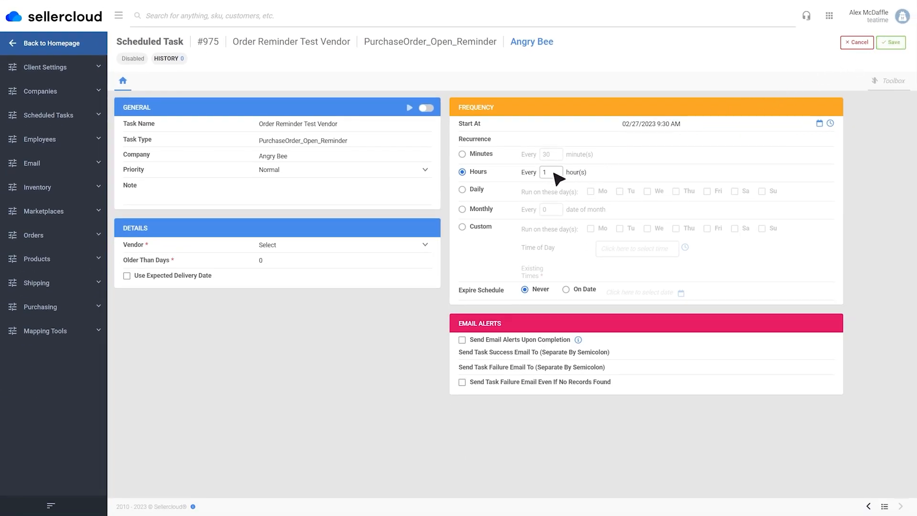
pyautogui.write('2')
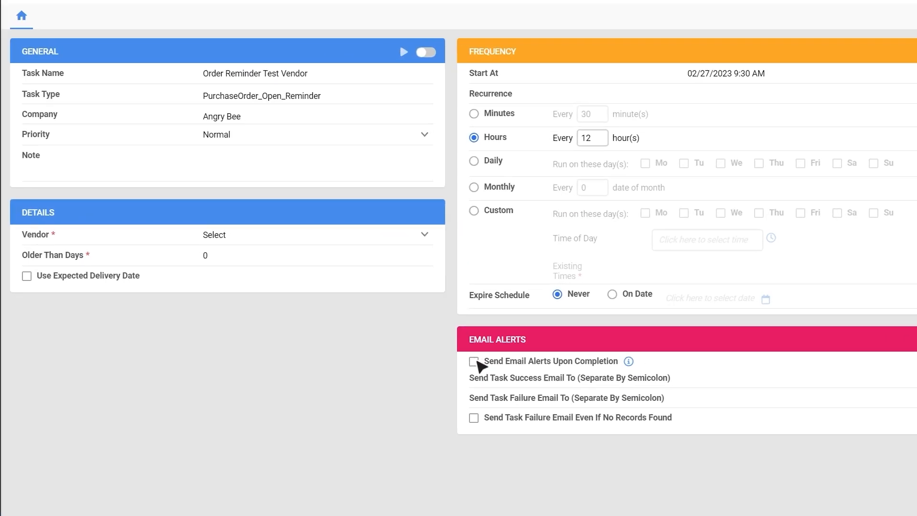
pyautogui.click(473, 362)
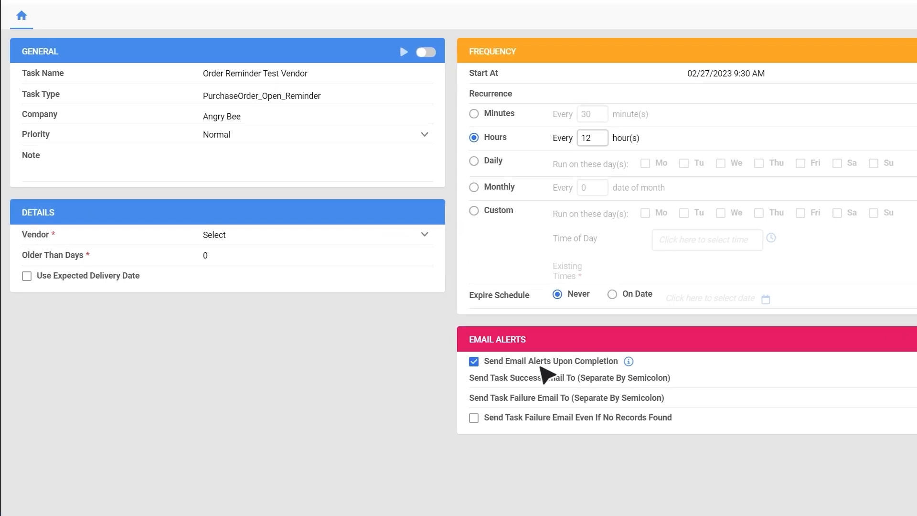
# Step: Paste the success and failure alert e-mail addresses and enable no-records failure emails
pyautogui.click(683, 379)
pyautogui.write('*************************@angrybee.com')
pyautogui.click(692, 398)
pyautogui.write('*************************@angrybee.com')
pyautogui.click(473, 418)
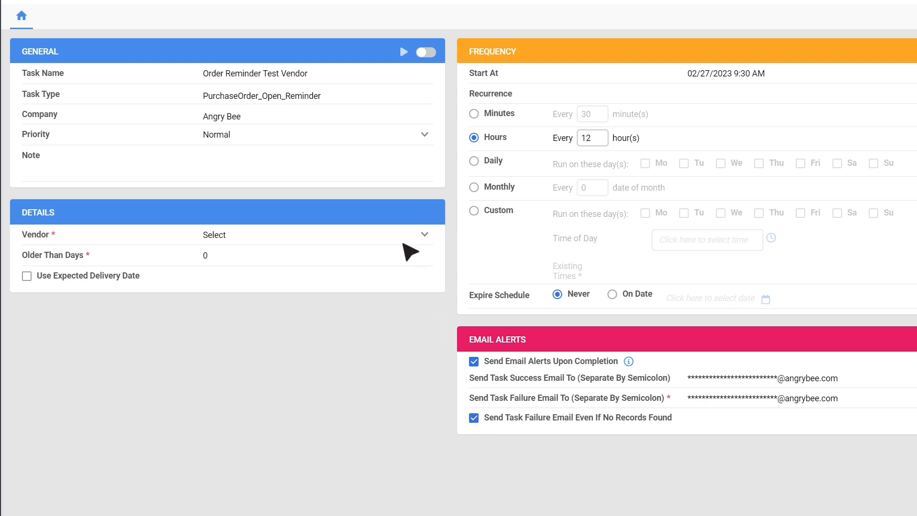
pyautogui.click(404, 238)
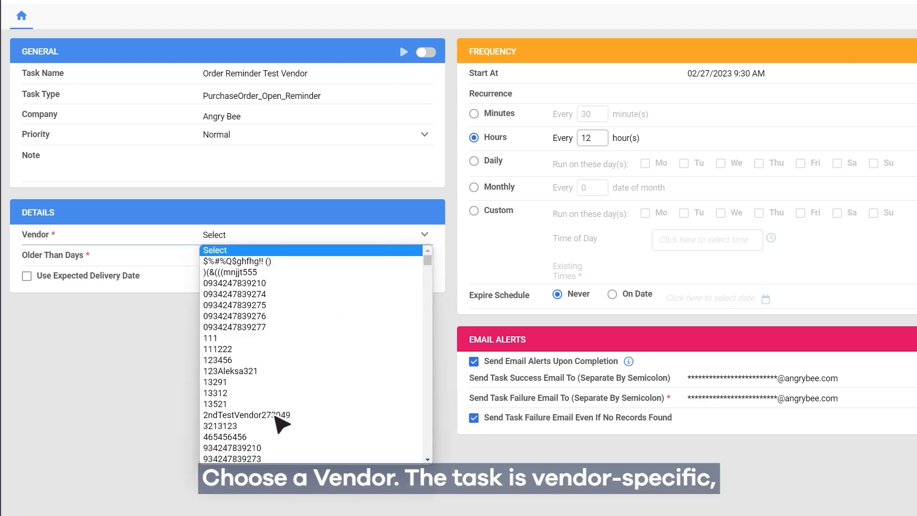
# Step: Target Test Vendor's POs older than 10 days, measured from the expected delivery date
pyautogui.click(281, 424)
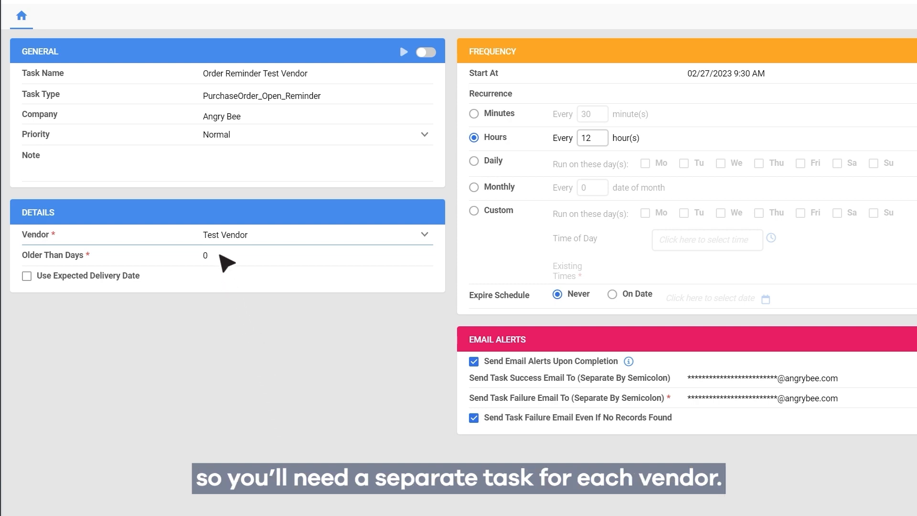
pyautogui.click(221, 255)
pyautogui.doubleClick(220, 256)
pyautogui.write('1')
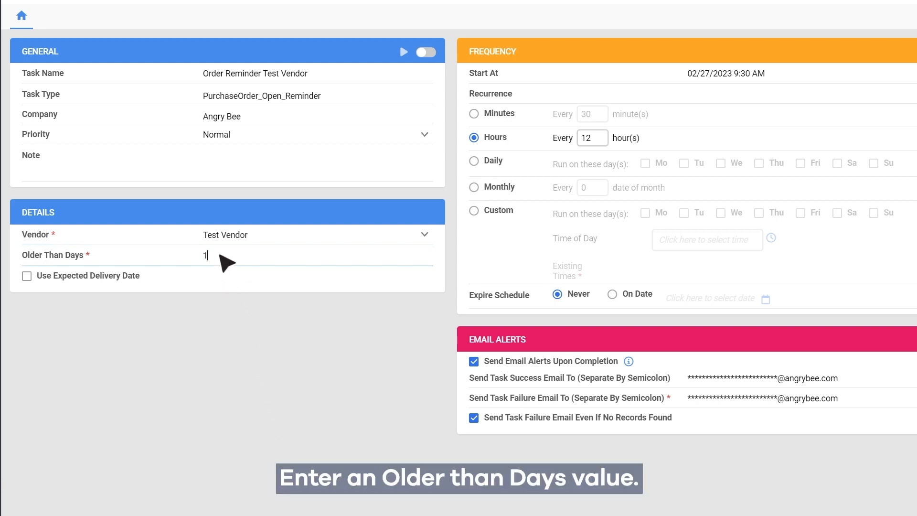
pyautogui.press('Tab')
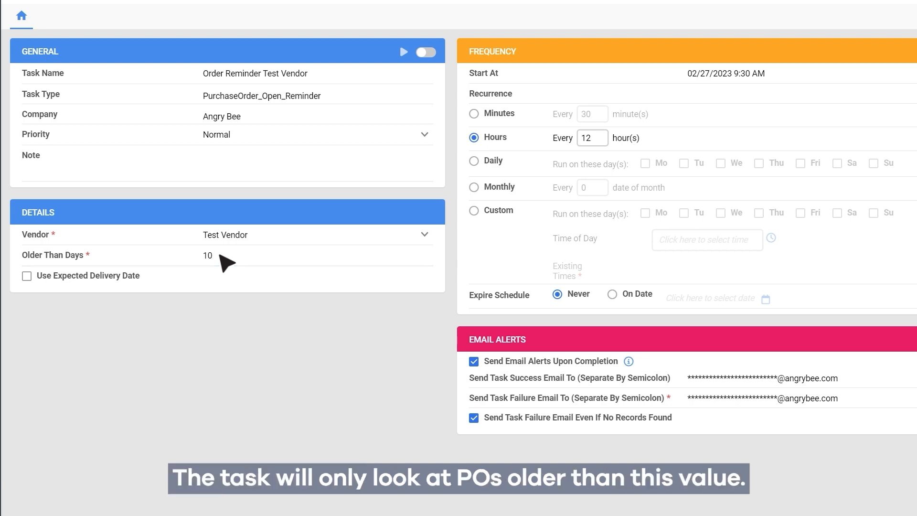
pyautogui.click(27, 276)
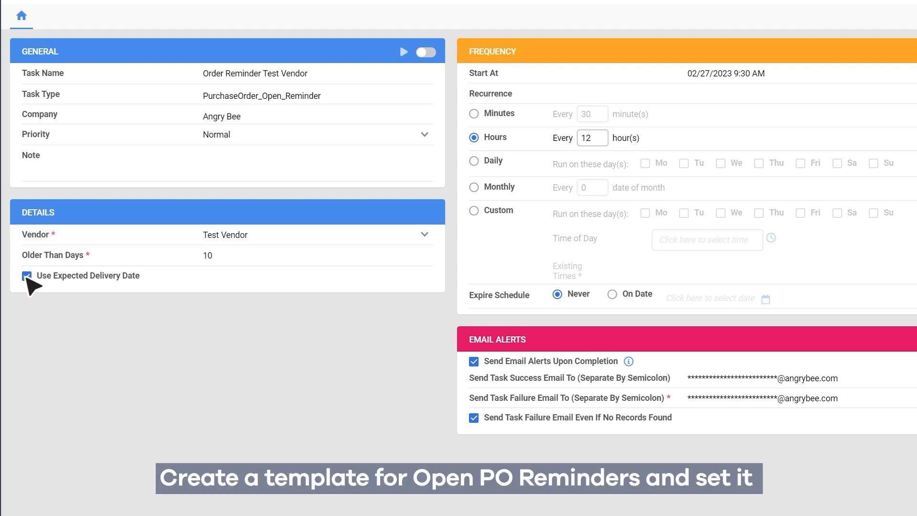